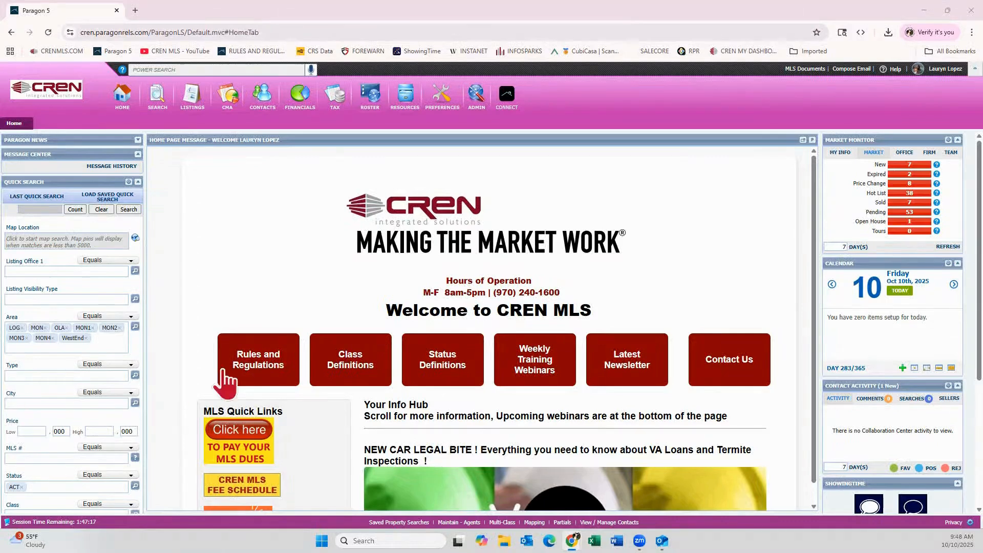
Open the client's record from the list of managed contacts
{"action": "left_click", "coordinate": [271, 105]}
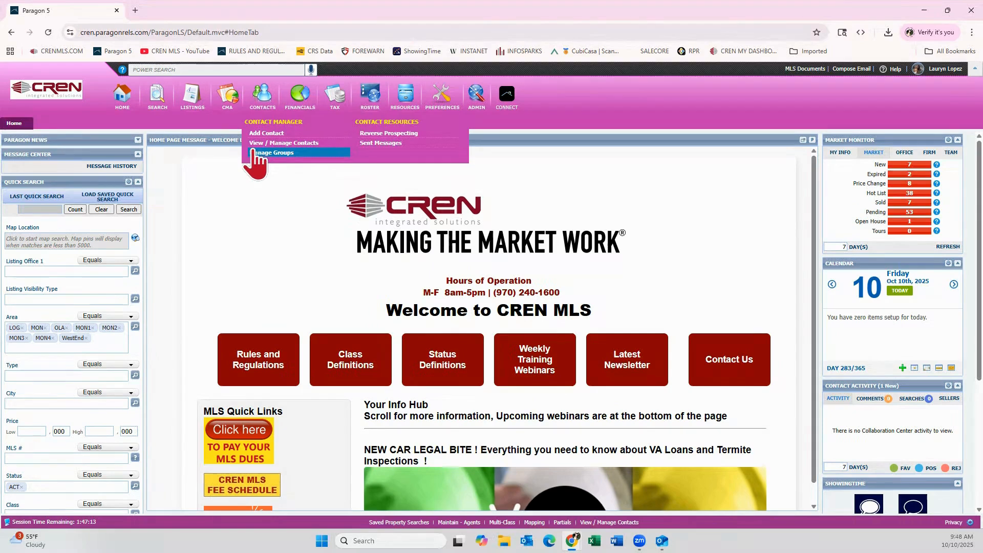
{"action": "left_click", "coordinate": [310, 145]}
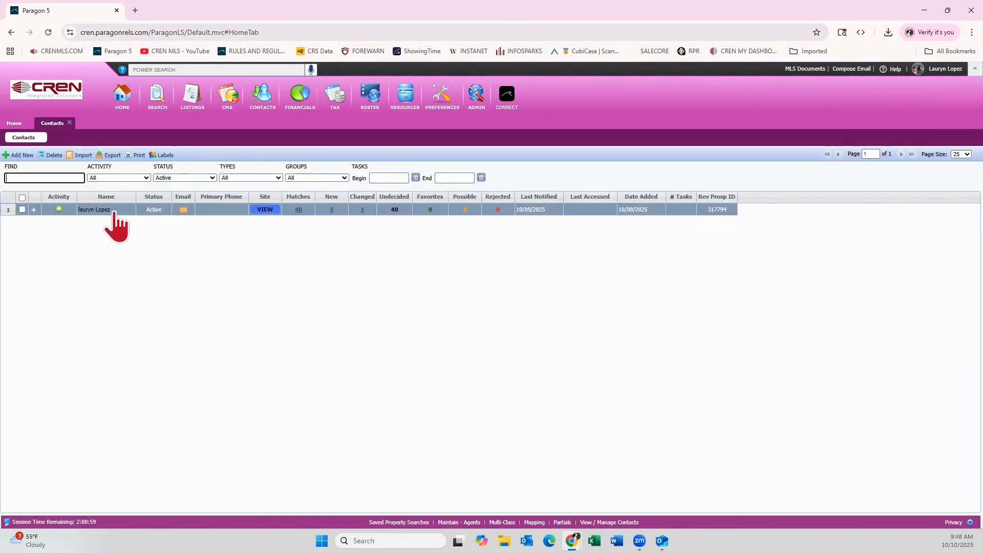
{"action": "left_click", "coordinate": [105, 210]}
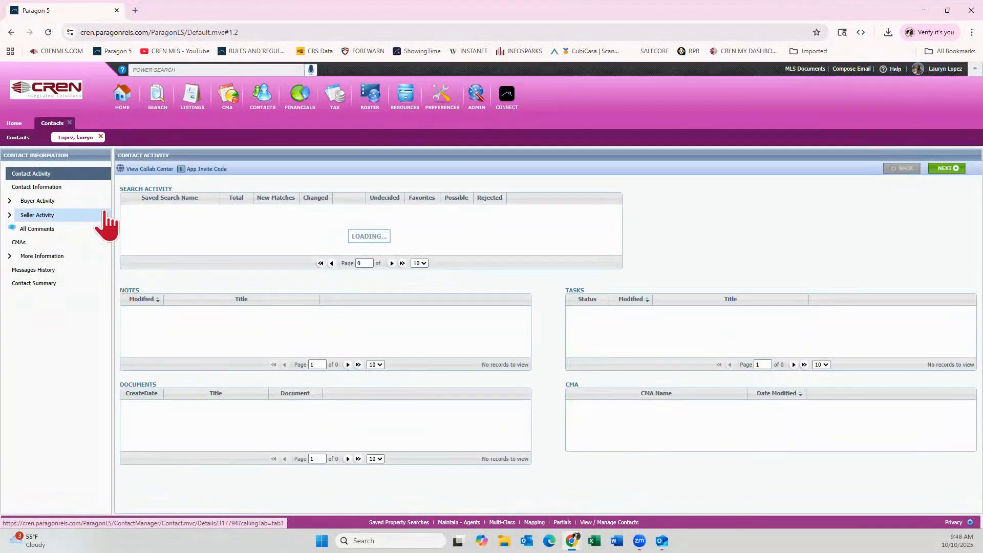
Start a new saved search for the Residential class under the contact's buyer activity
{"action": "left_click", "coordinate": [38, 201]}
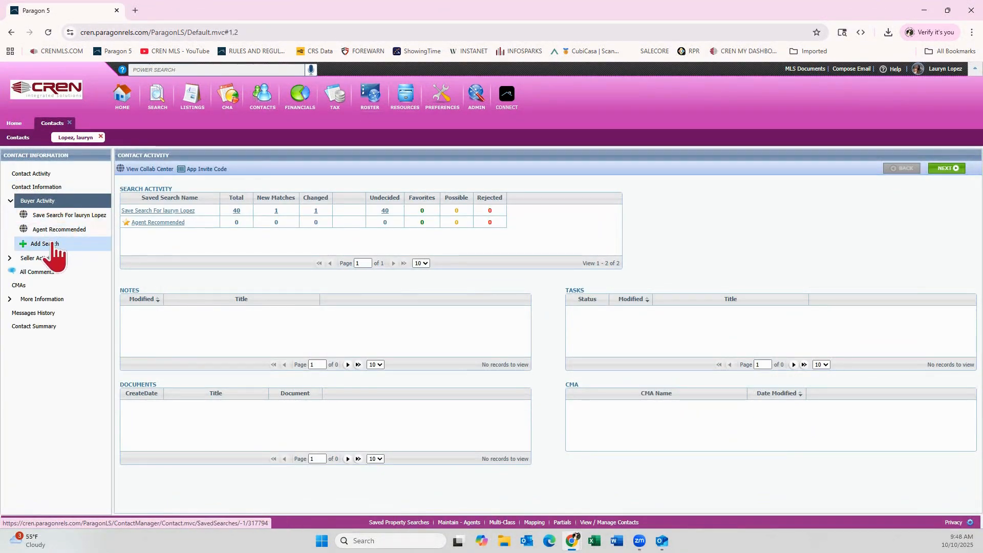
{"action": "left_click", "coordinate": [58, 217]}
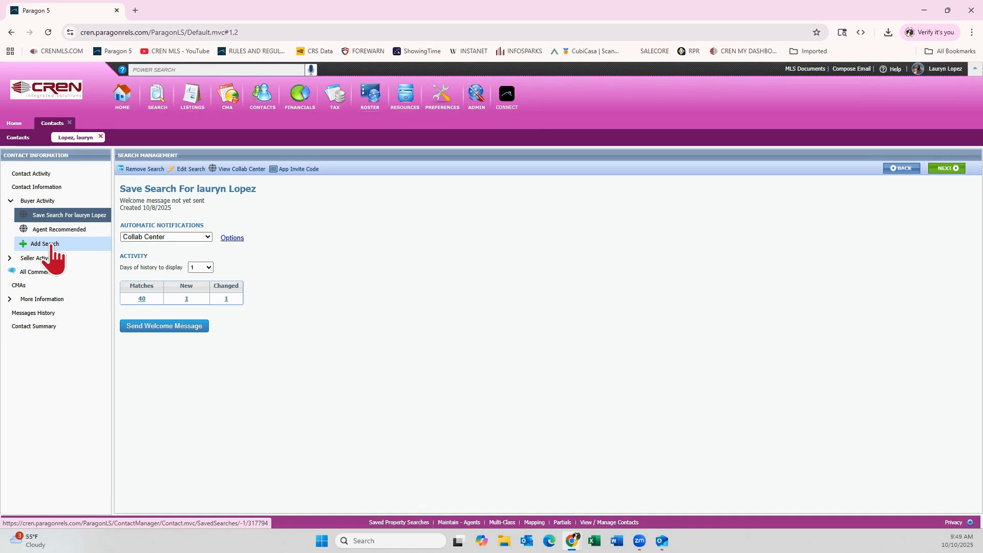
{"action": "left_click", "coordinate": [51, 245]}
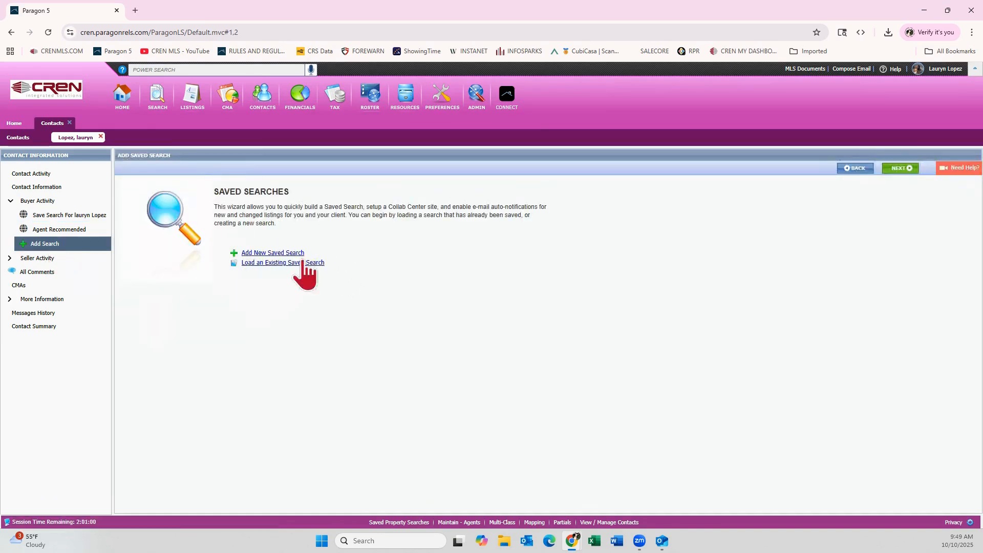
{"action": "left_click", "coordinate": [279, 253]}
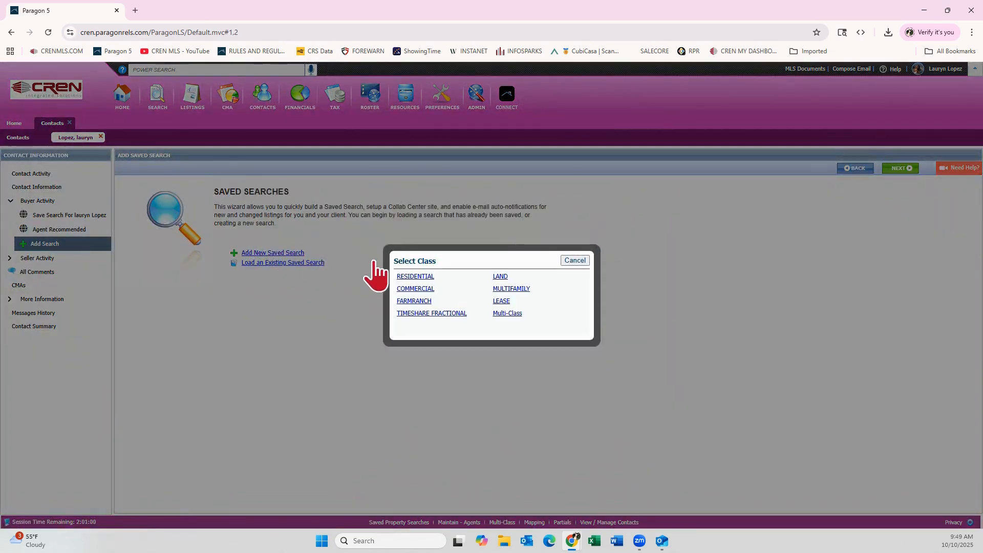
{"action": "left_click", "coordinate": [402, 277]}
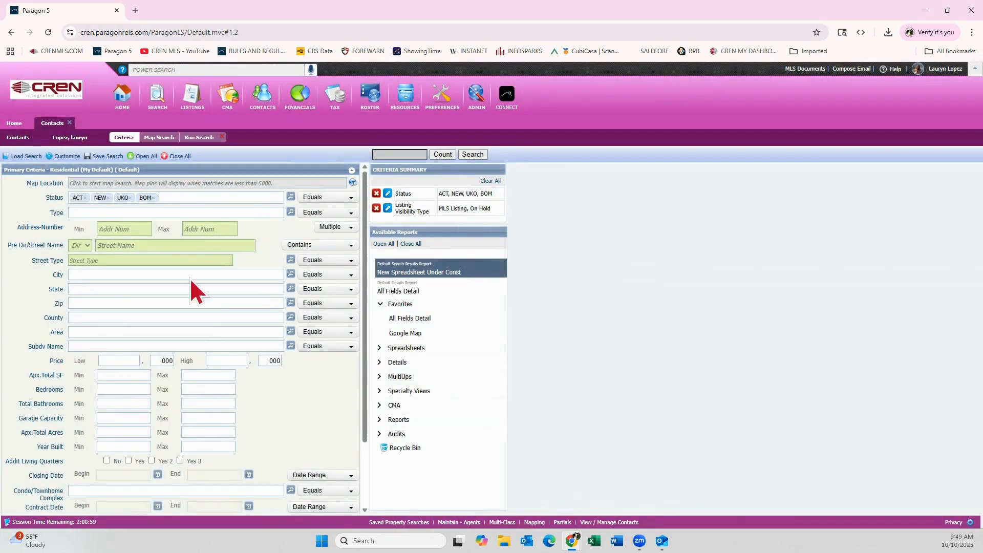
Set the City criterion of the residential search to Montrose
{"action": "scroll", "coordinate": [185, 319], "scroll_direction": "down", "scroll_amount": 2}
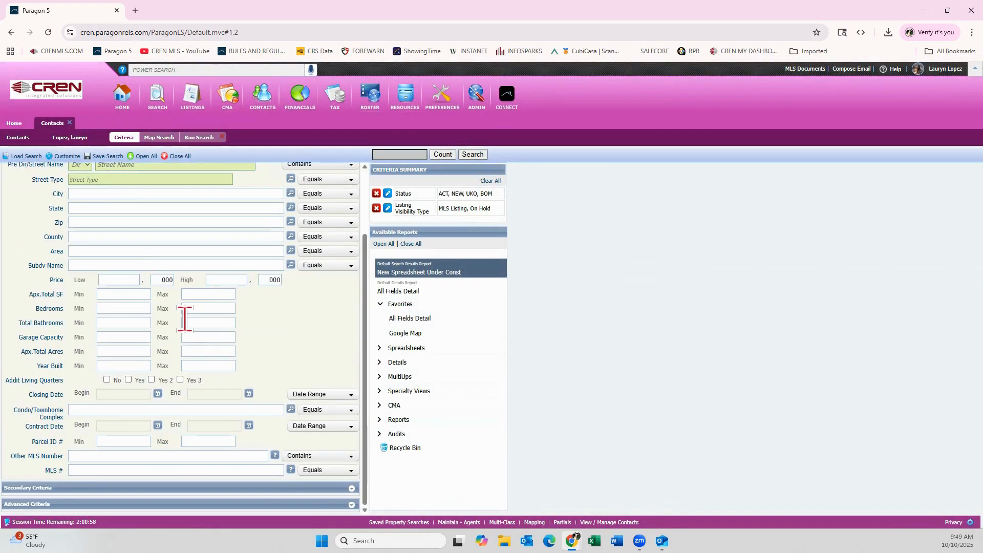
{"action": "scroll", "coordinate": [185, 319], "scroll_direction": "up", "scroll_amount": 2}
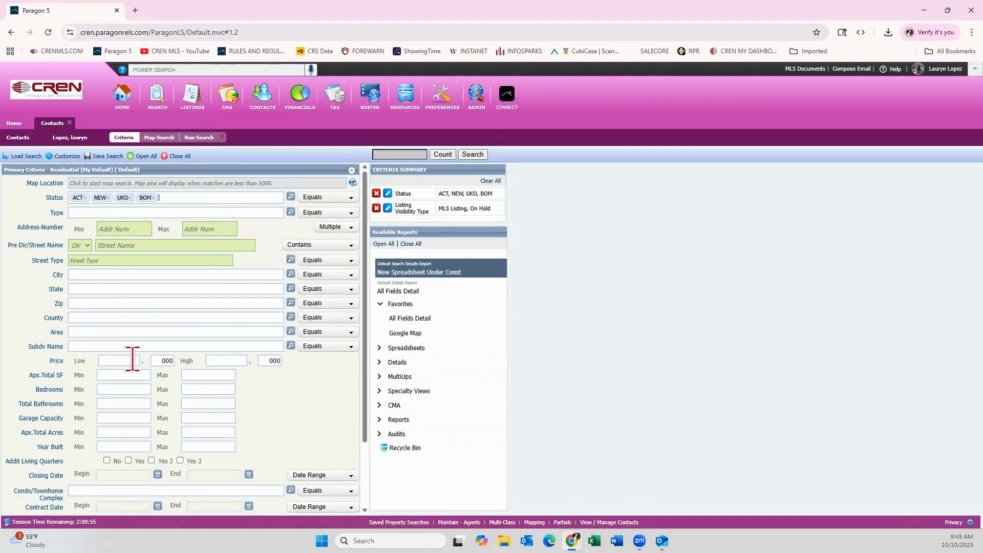
{"action": "left_click", "coordinate": [116, 276]}
{"action": "type", "text": "Montros"}
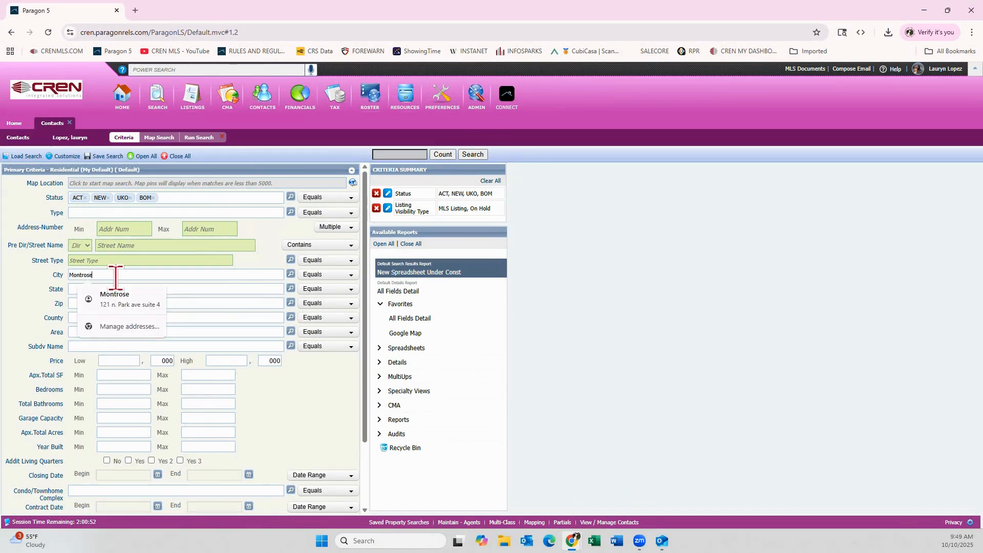
{"action": "type", "text": "e"}
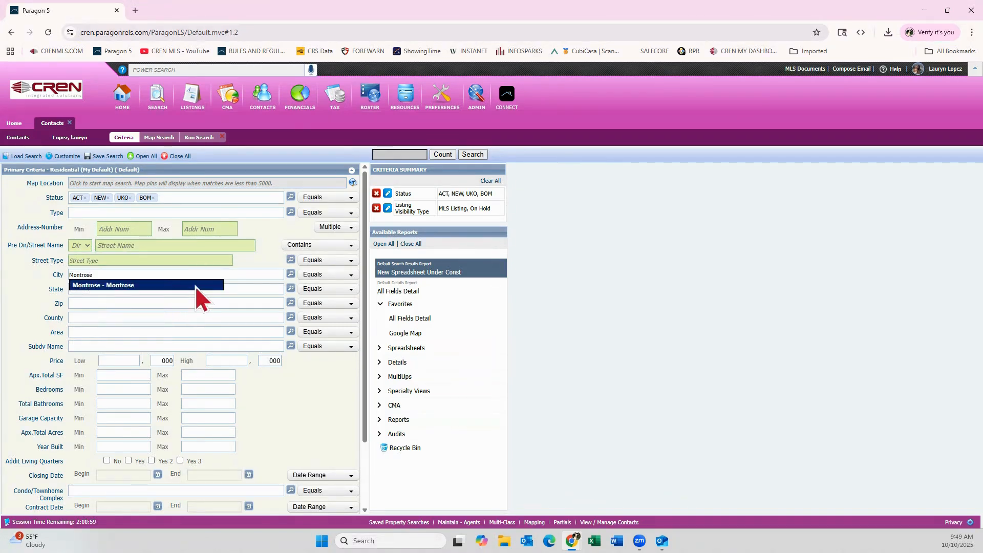
{"action": "left_click", "coordinate": [195, 287]}
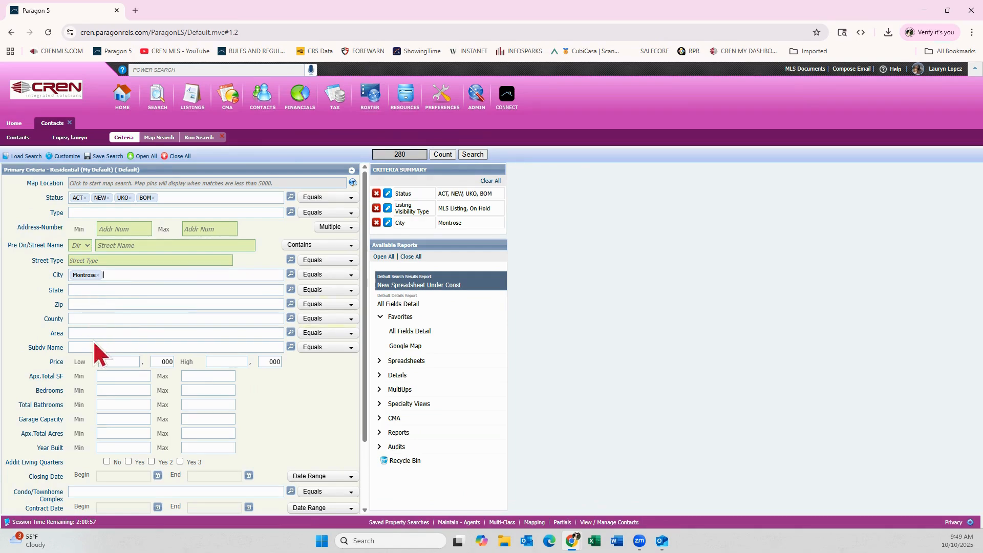
Limit the search's price range to a low of 450,000 and a high of 500,000
{"action": "left_click", "coordinate": [117, 361]}
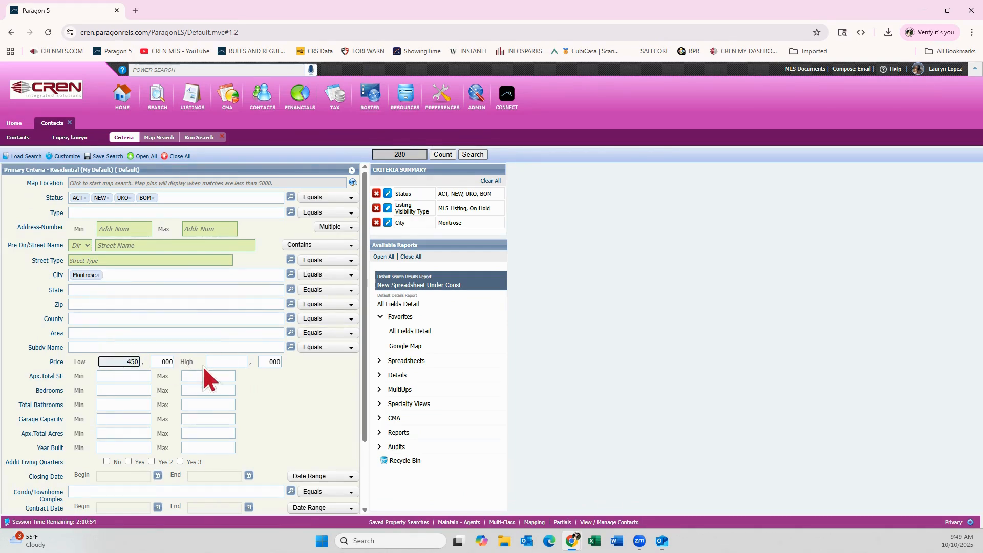
{"action": "left_click", "coordinate": [239, 362]}
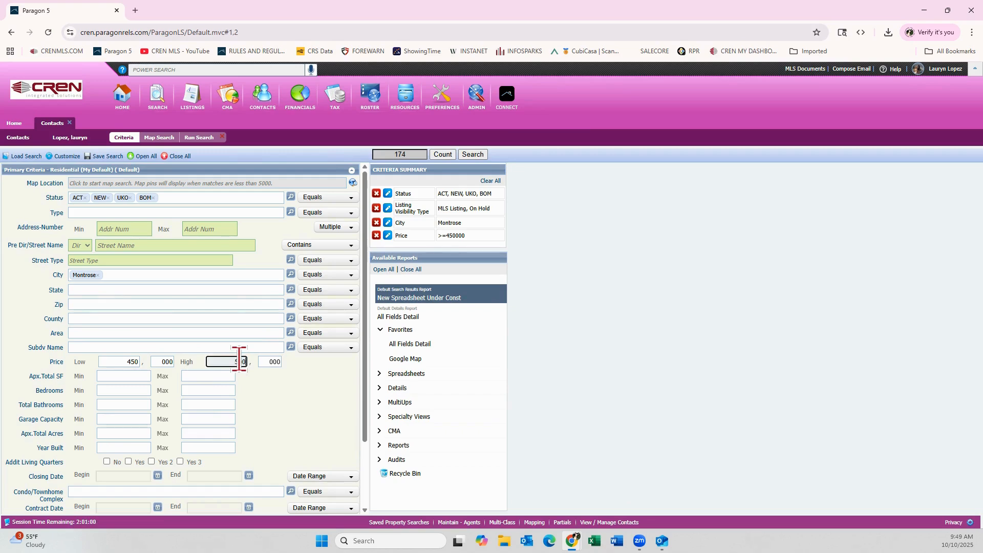
{"action": "left_click", "coordinate": [590, 318]}
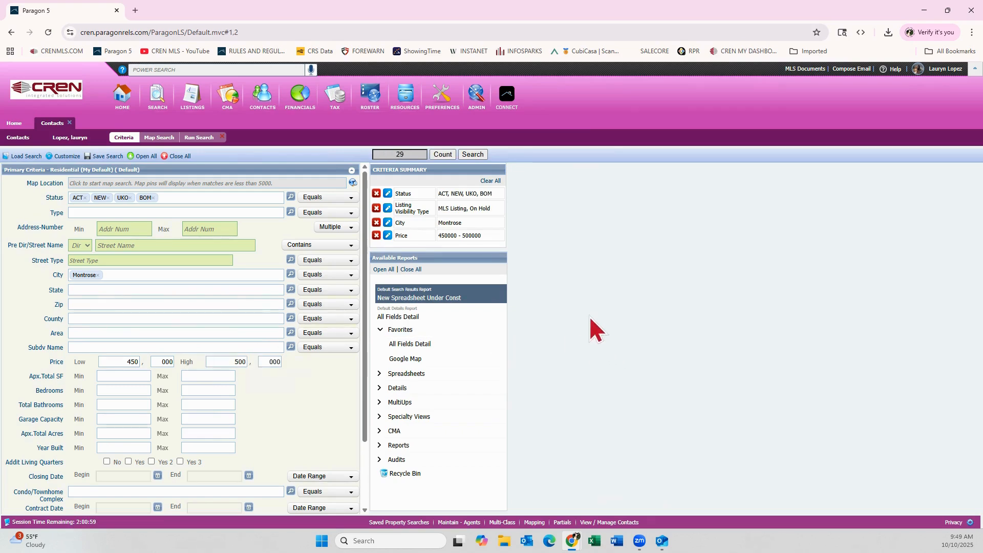
Run the search and save it to the contact, ending the default search name with 2 instead of 1
{"action": "left_click", "coordinate": [472, 154]}
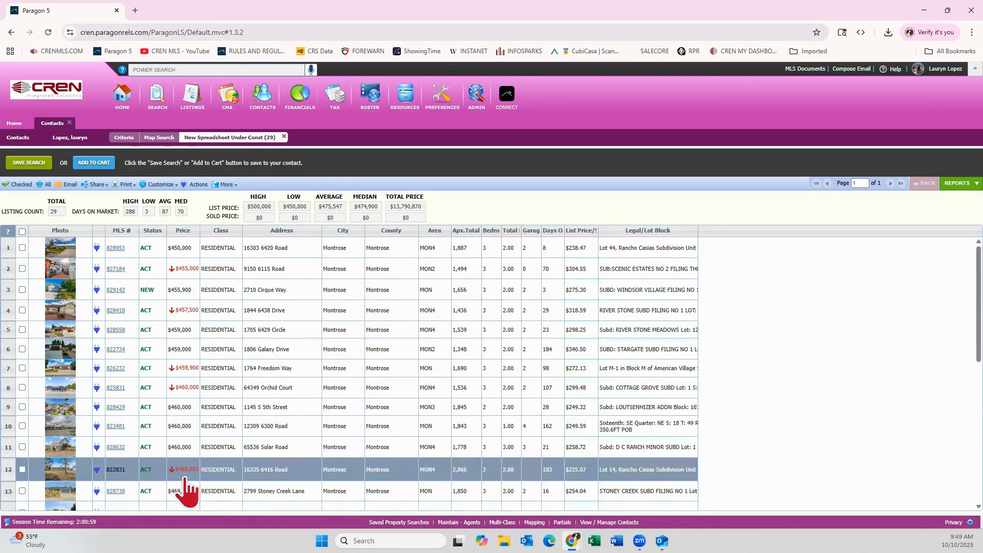
{"action": "left_click", "coordinate": [29, 163]}
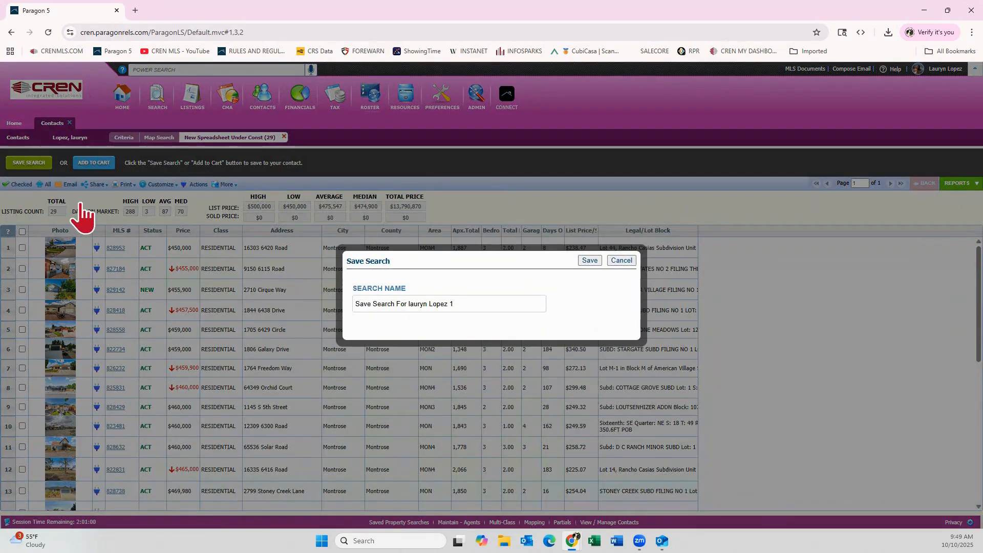
{"action": "left_click", "coordinate": [465, 305]}
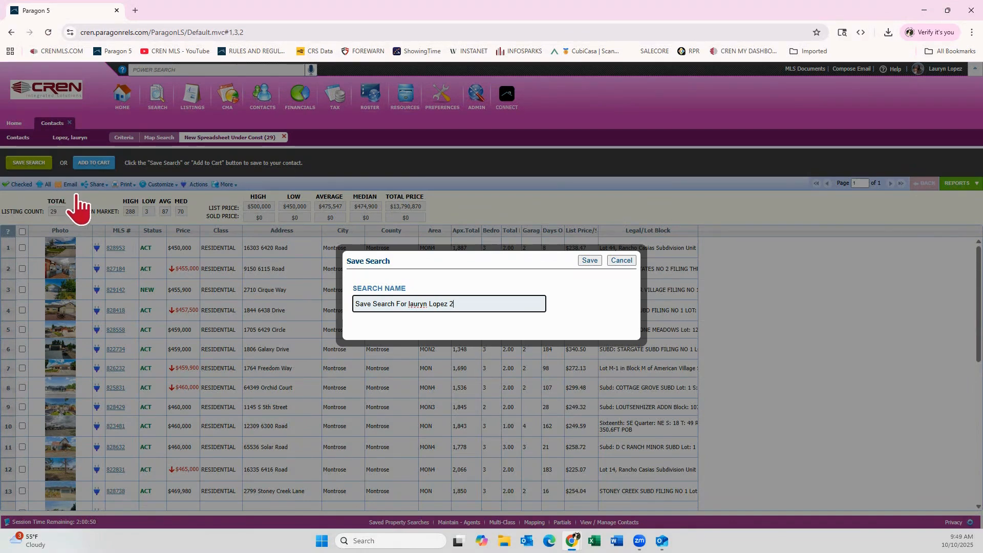
{"action": "left_click", "coordinate": [590, 260]}
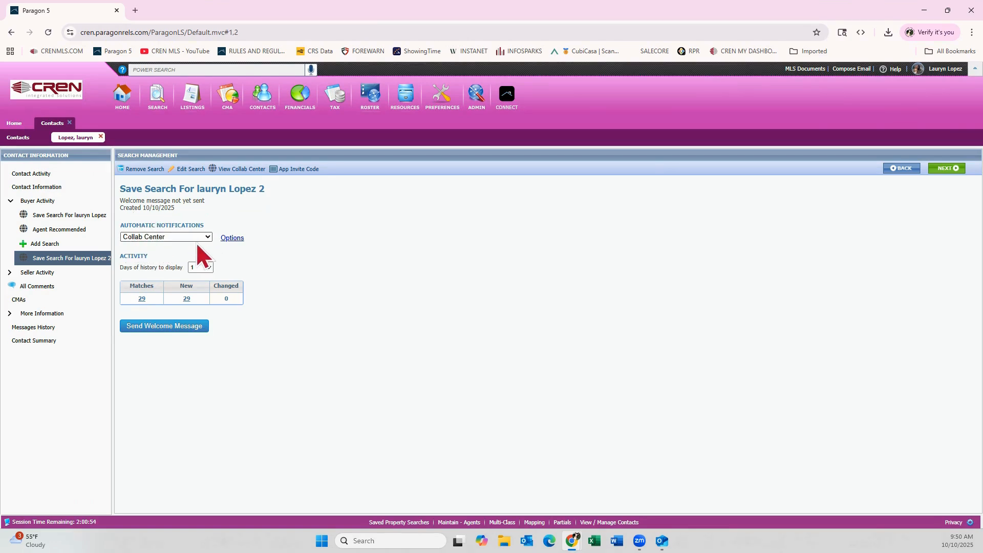
Review the full email preview of the new saved search's welcome message, and cancel the message without sending it
{"action": "left_click", "coordinate": [162, 328]}
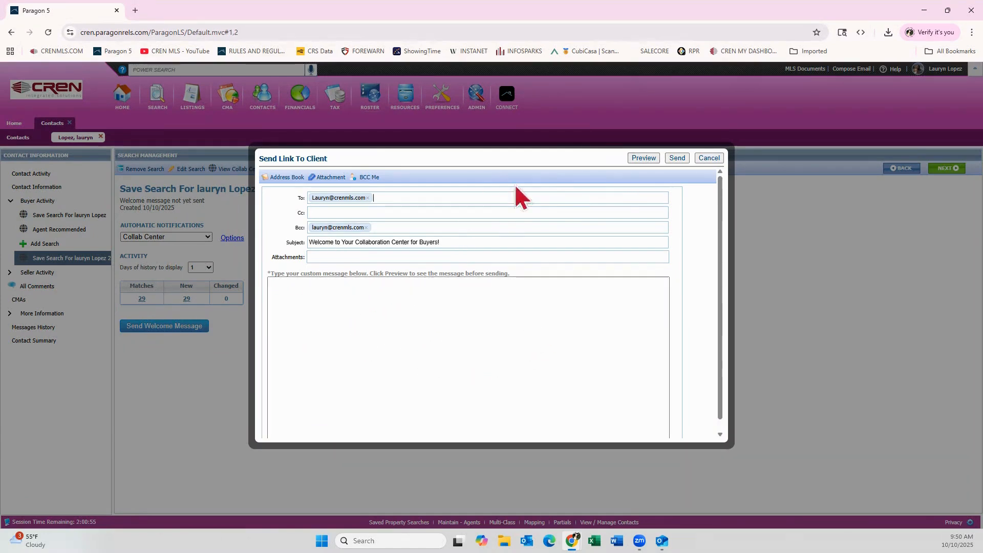
{"action": "left_click", "coordinate": [643, 158]}
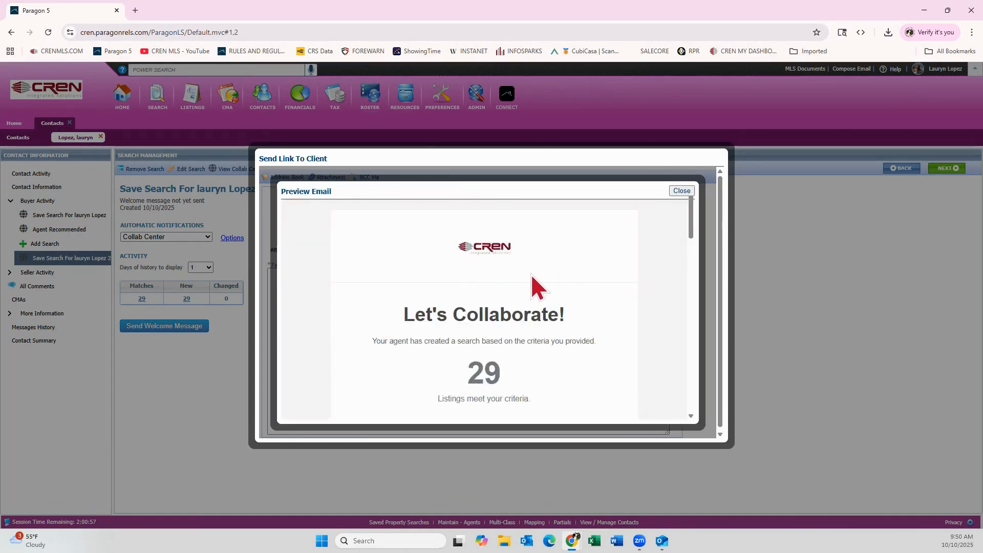
{"action": "scroll", "coordinate": [530, 275], "scroll_direction": "down", "scroll_amount": 2}
{"action": "scroll", "coordinate": [530, 275], "scroll_direction": "down", "scroll_amount": 1}
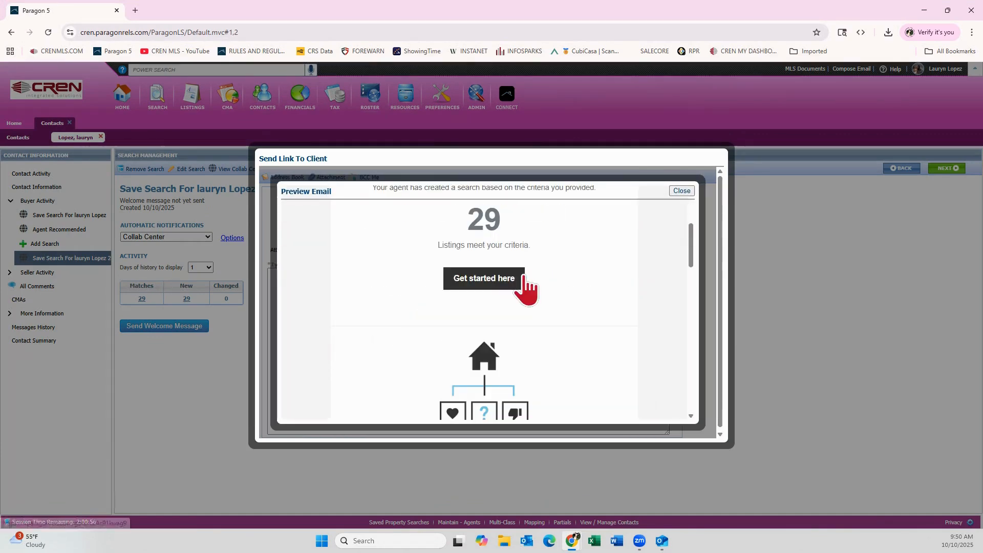
{"action": "scroll", "coordinate": [509, 289], "scroll_direction": "down", "scroll_amount": 2}
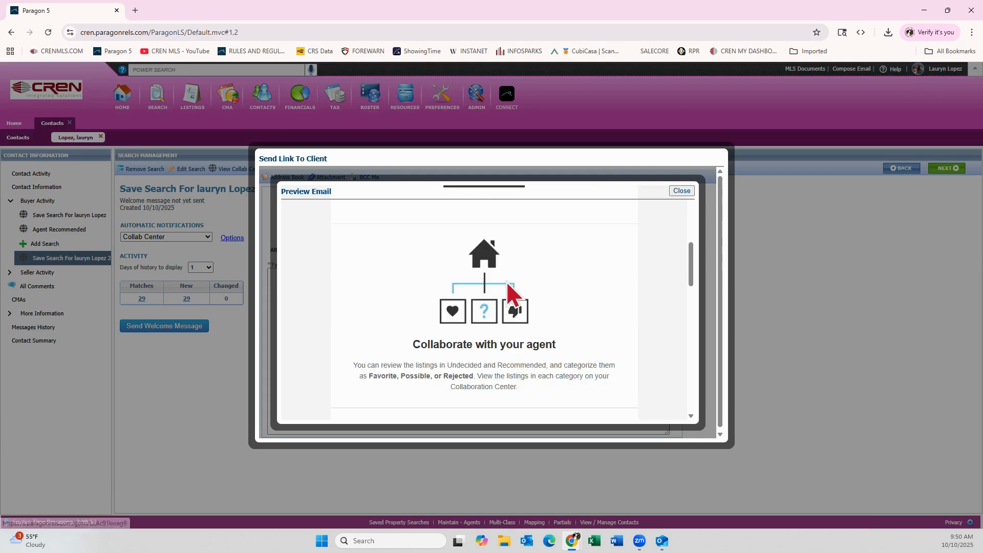
{"action": "scroll", "coordinate": [512, 287], "scroll_direction": "down", "scroll_amount": 1}
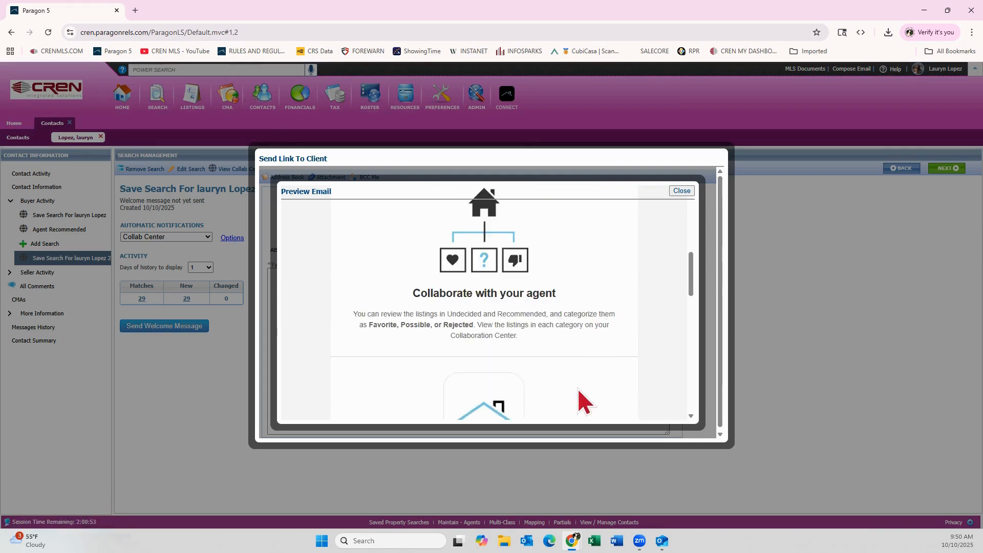
{"action": "scroll", "coordinate": [577, 388], "scroll_direction": "down", "scroll_amount": 1}
{"action": "scroll", "coordinate": [578, 333], "scroll_direction": "down", "scroll_amount": 4}
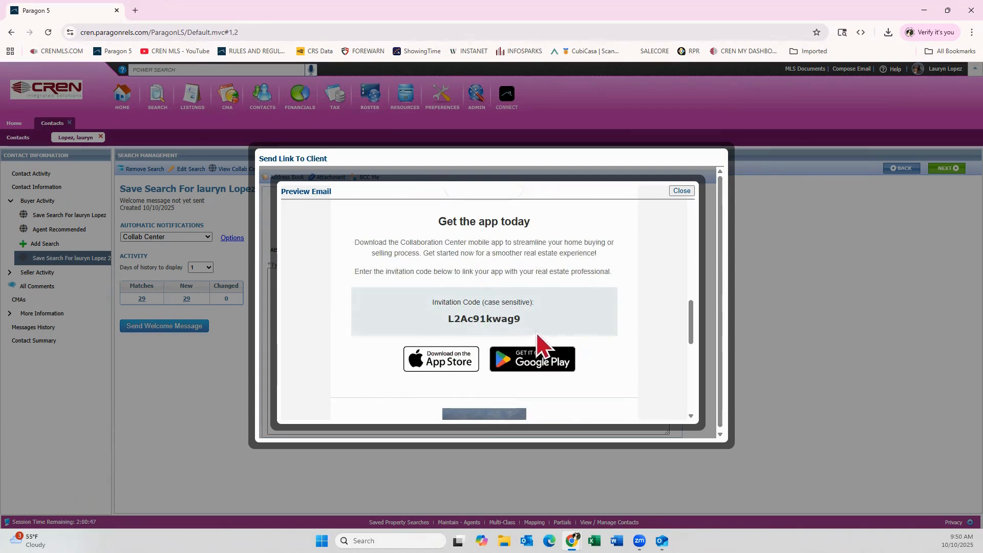
{"action": "scroll", "coordinate": [540, 336], "scroll_direction": "down", "scroll_amount": 1}
{"action": "scroll", "coordinate": [540, 338], "scroll_direction": "down", "scroll_amount": 3}
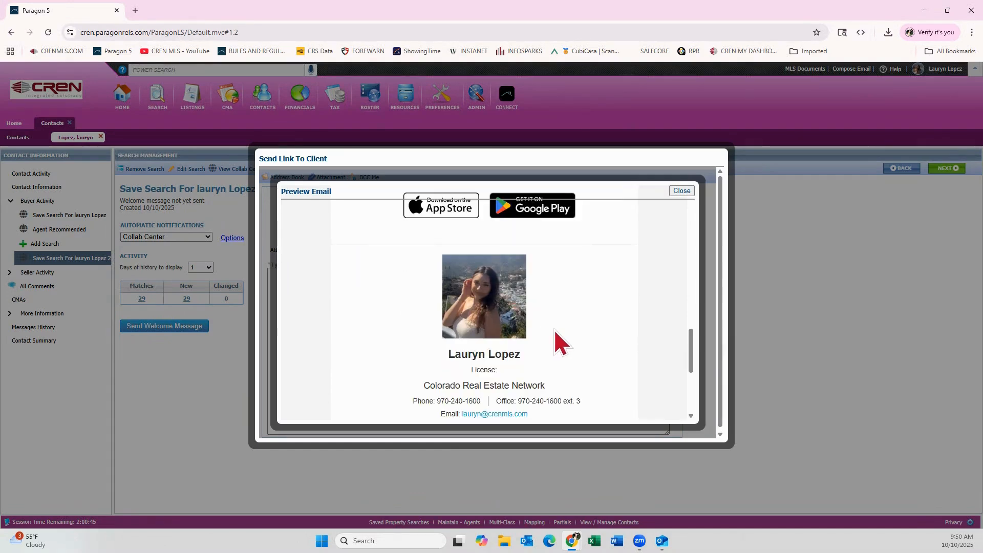
{"action": "scroll", "coordinate": [554, 331], "scroll_direction": "down", "scroll_amount": 1}
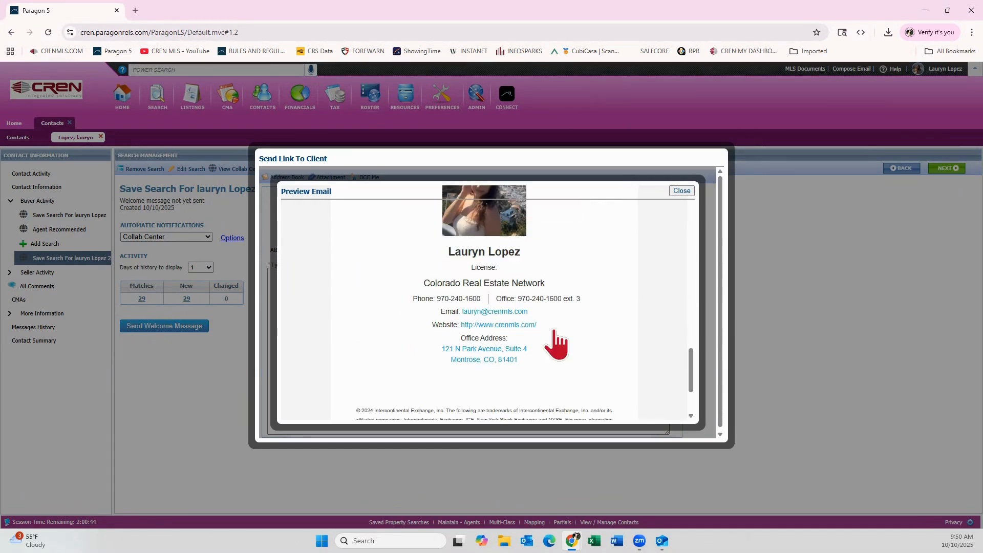
{"action": "scroll", "coordinate": [555, 331], "scroll_direction": "down", "scroll_amount": 1}
{"action": "scroll", "coordinate": [556, 331], "scroll_direction": "up", "scroll_amount": 10}
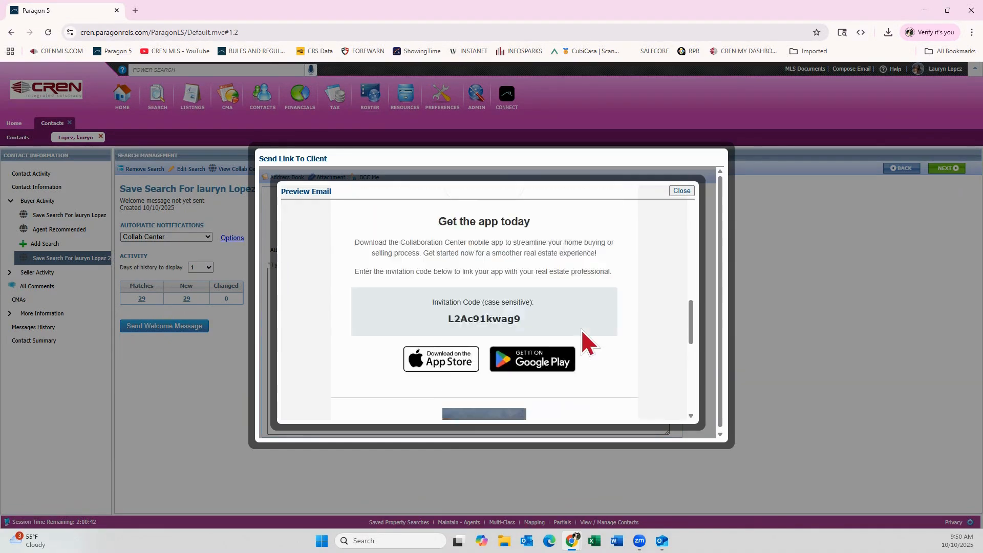
{"action": "scroll", "coordinate": [581, 329], "scroll_direction": "up", "scroll_amount": 6}
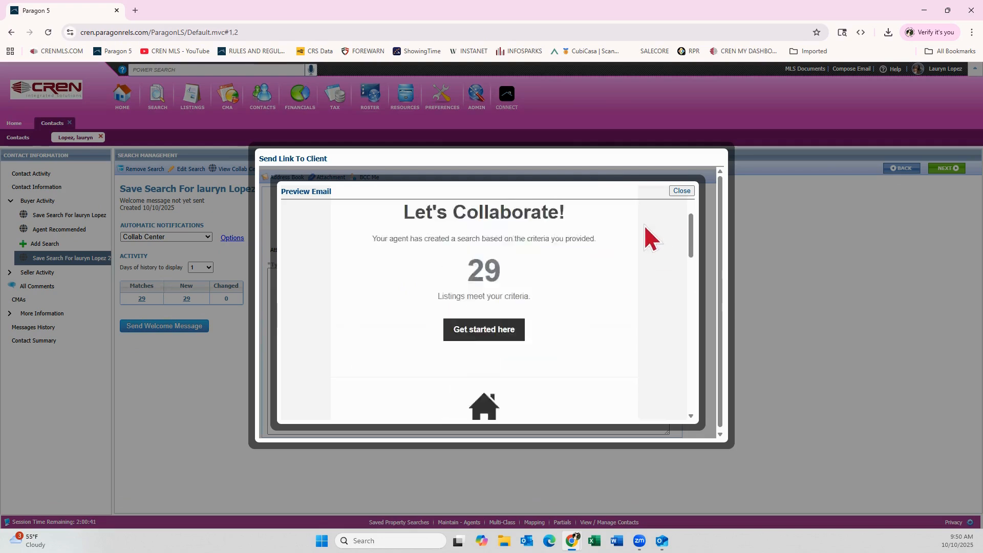
{"action": "left_click", "coordinate": [686, 190]}
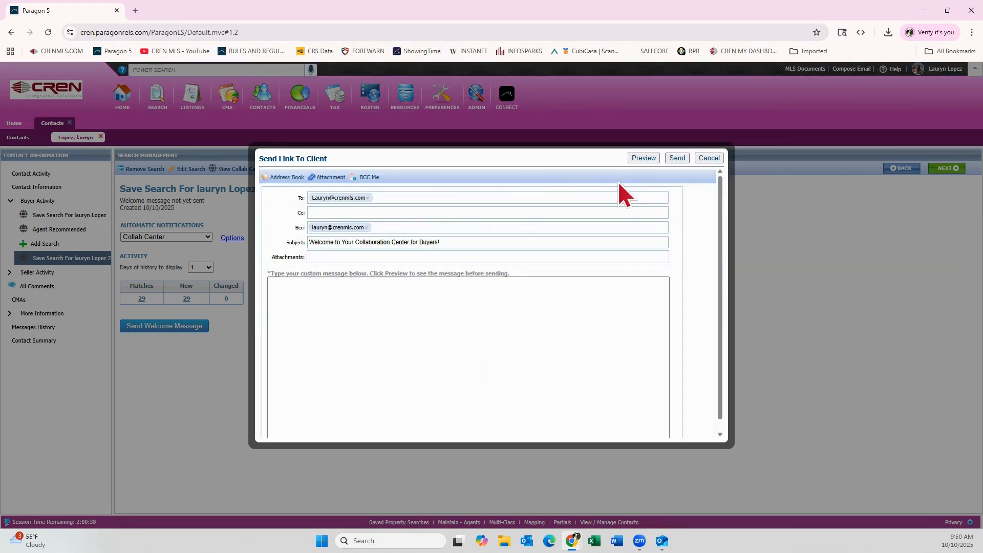
{"action": "left_click", "coordinate": [709, 158]}
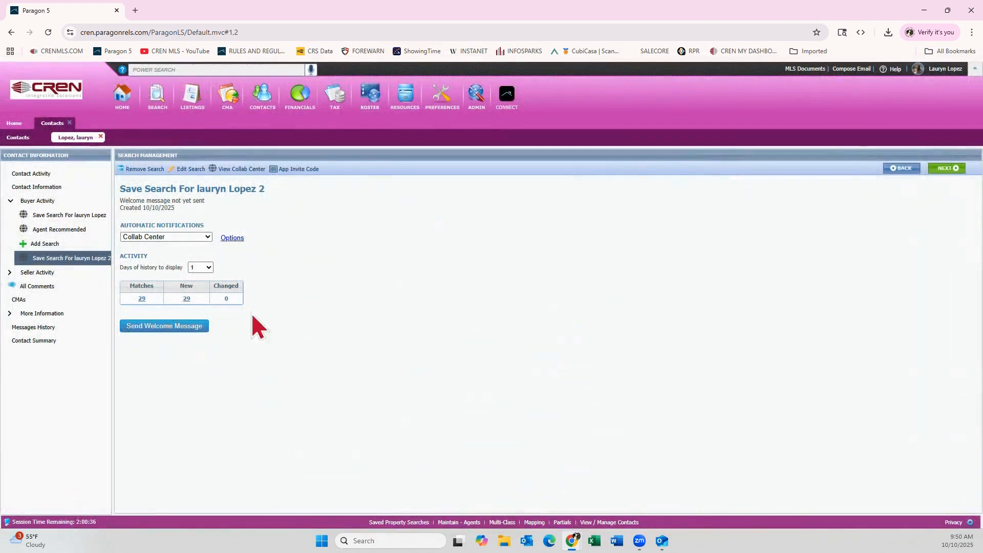
Open the search's automatic notification options and inspect the custom message body editor, cancelling the editor without entering a message
{"action": "left_click", "coordinate": [231, 238]}
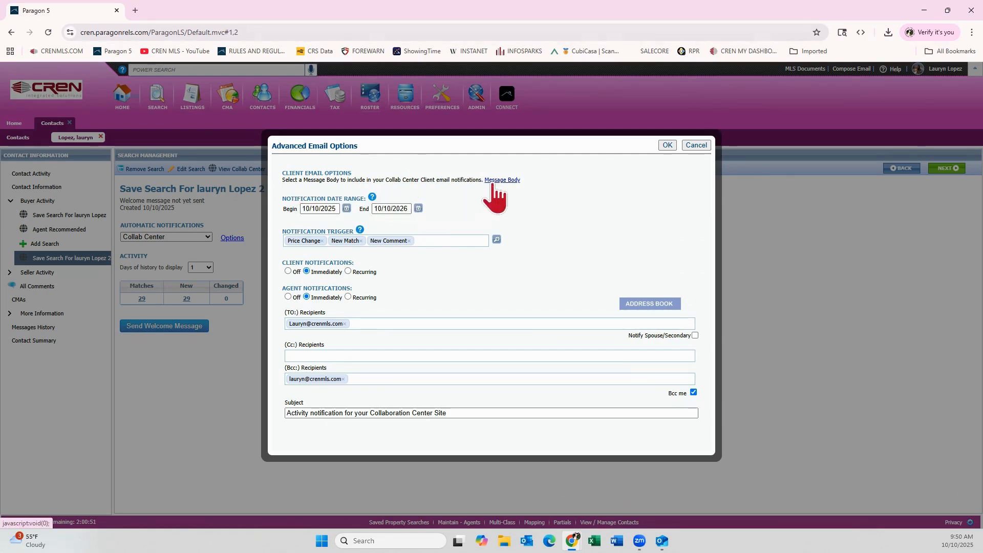
{"action": "left_click", "coordinate": [505, 180]}
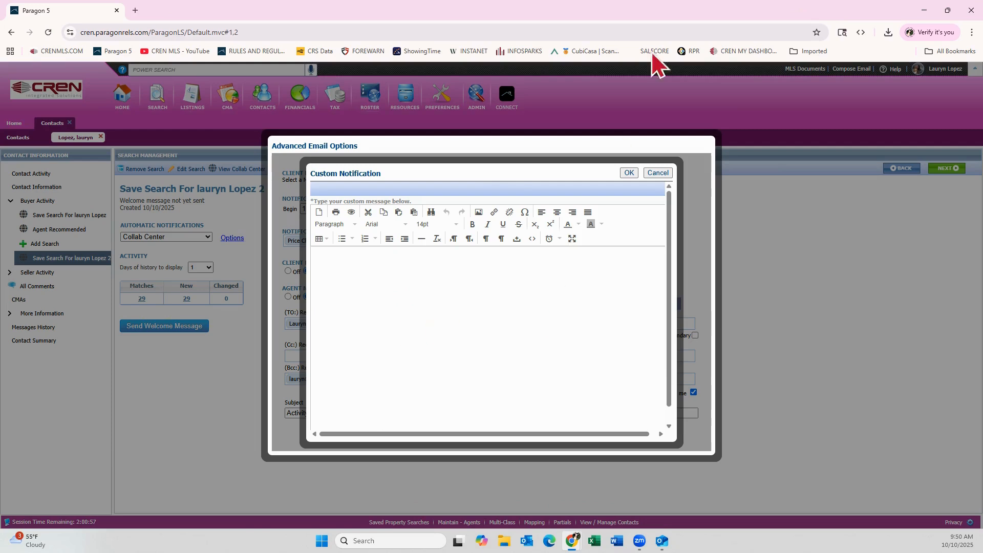
{"action": "left_click", "coordinate": [658, 172]}
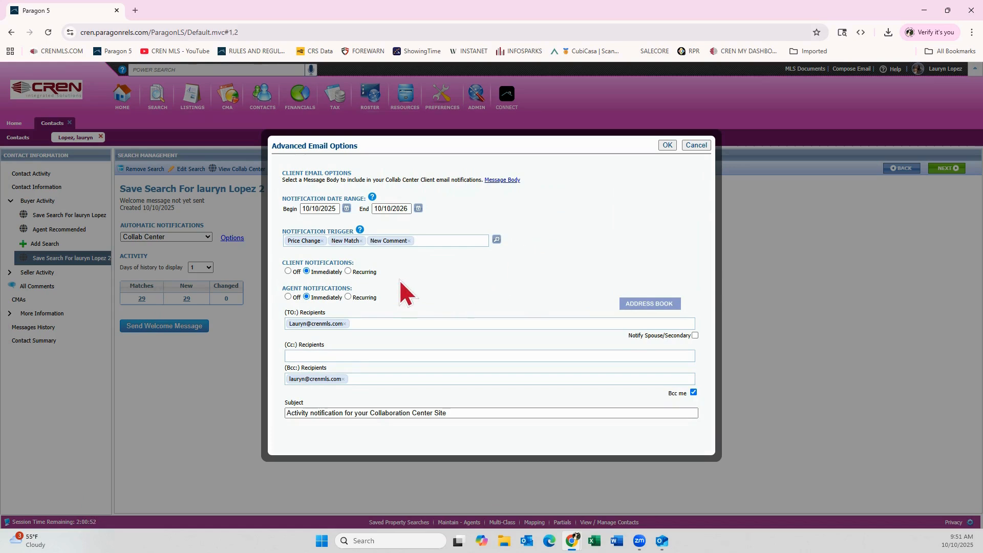
Switch client notifications to Recurring and review the daily, weekly and monthly recurrence schedules, cancelling the recurrence settings
{"action": "left_click", "coordinate": [348, 271]}
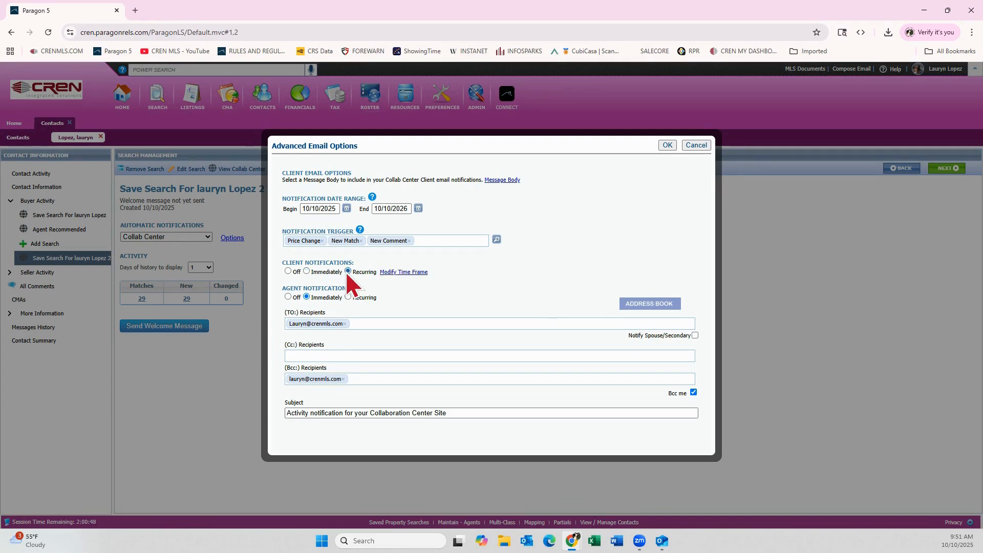
{"action": "left_click", "coordinate": [408, 272]}
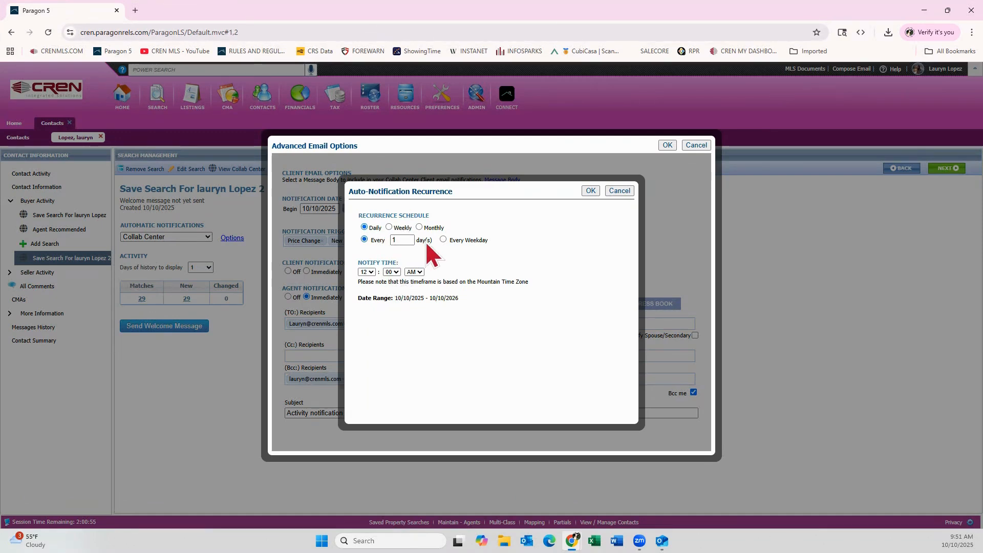
{"action": "left_click", "coordinate": [456, 239]}
{"action": "left_click", "coordinate": [403, 228]}
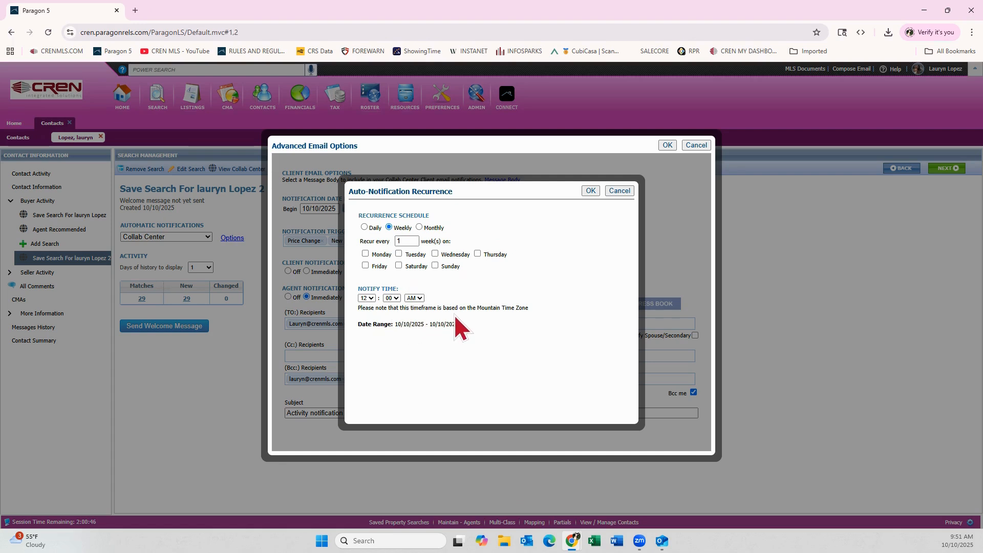
{"action": "left_click", "coordinate": [427, 228]}
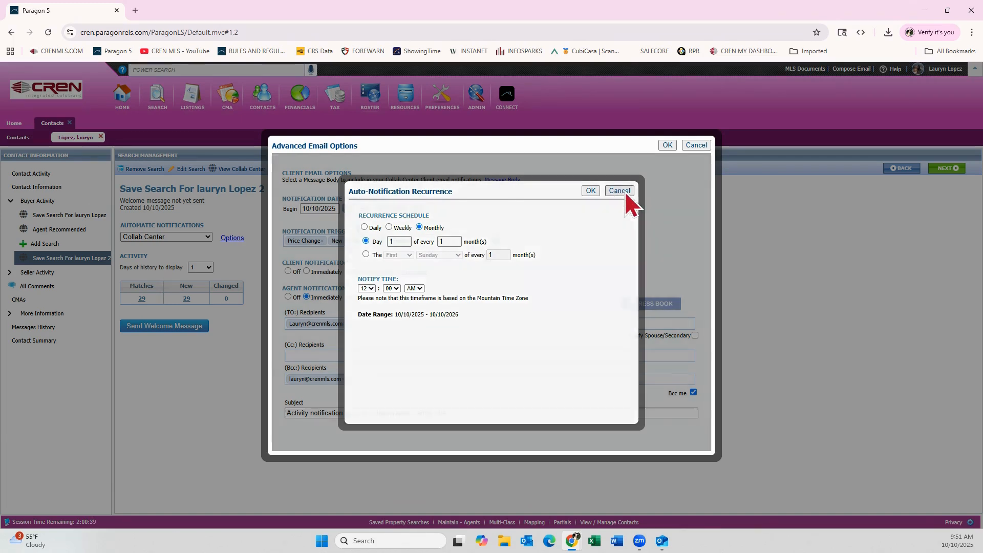
{"action": "left_click", "coordinate": [624, 191]}
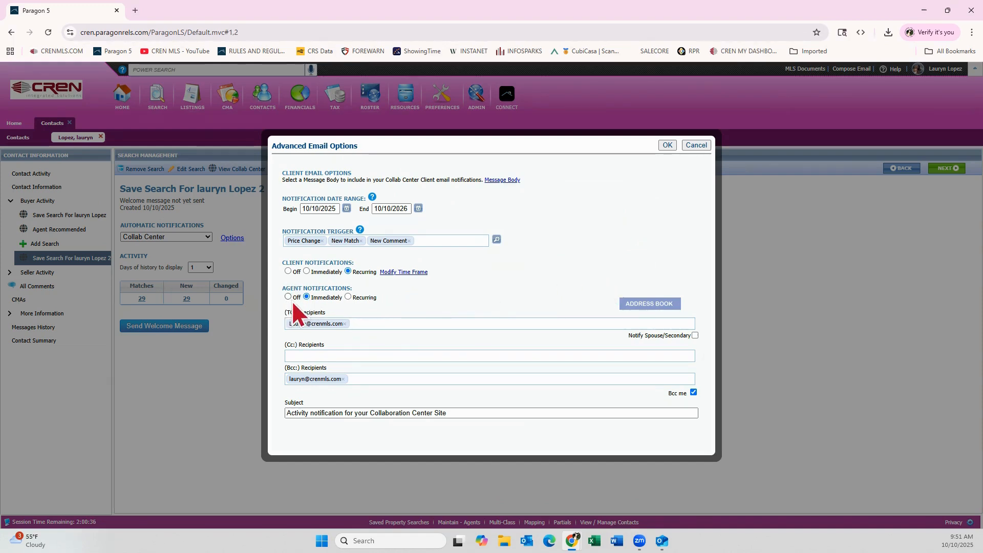
Switch agent notifications to Recurring and review their weekly and monthly time frame options, cancelling the recurrence settings
{"action": "left_click", "coordinate": [349, 296]}
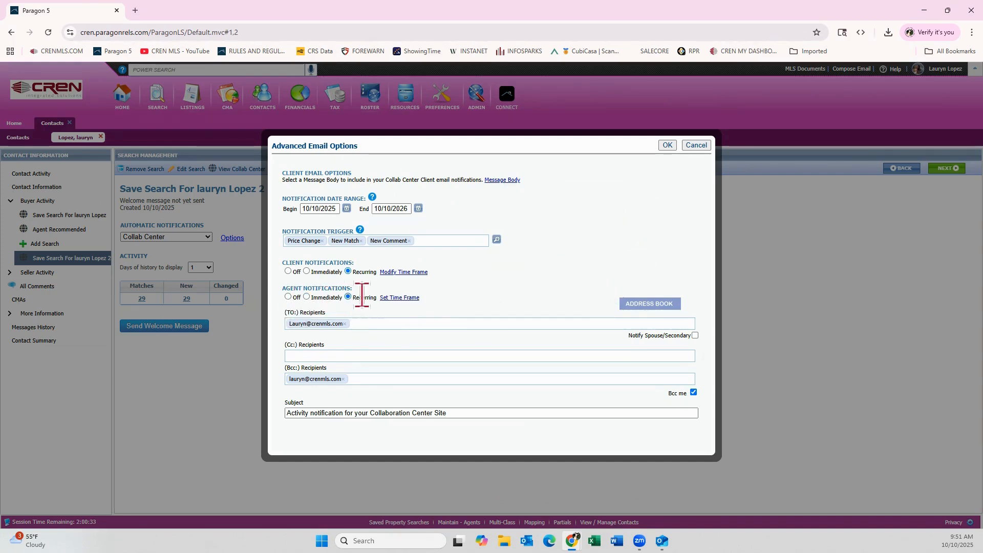
{"action": "left_click", "coordinate": [394, 298]}
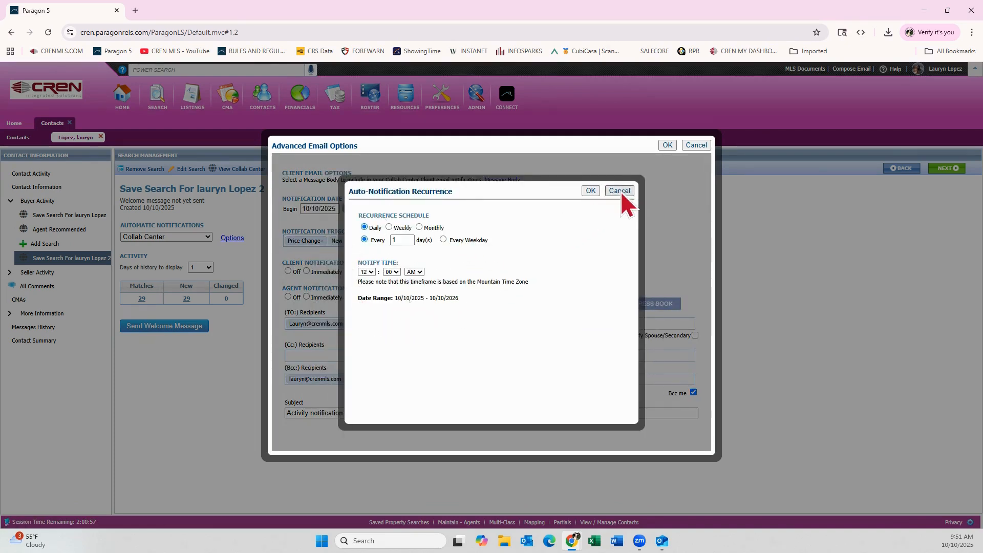
{"action": "left_click", "coordinate": [399, 228]}
{"action": "left_click", "coordinate": [416, 226]}
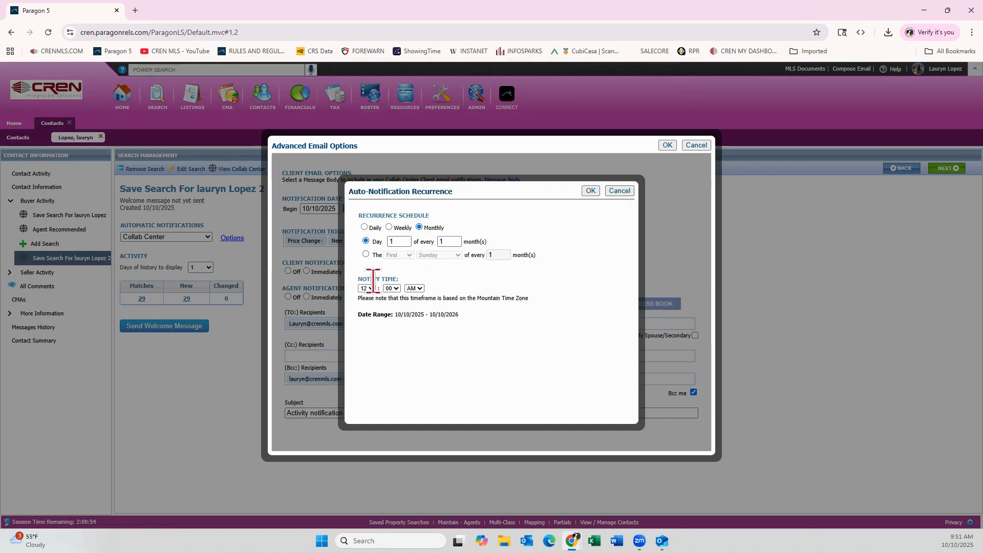
{"action": "left_click", "coordinate": [619, 191]}
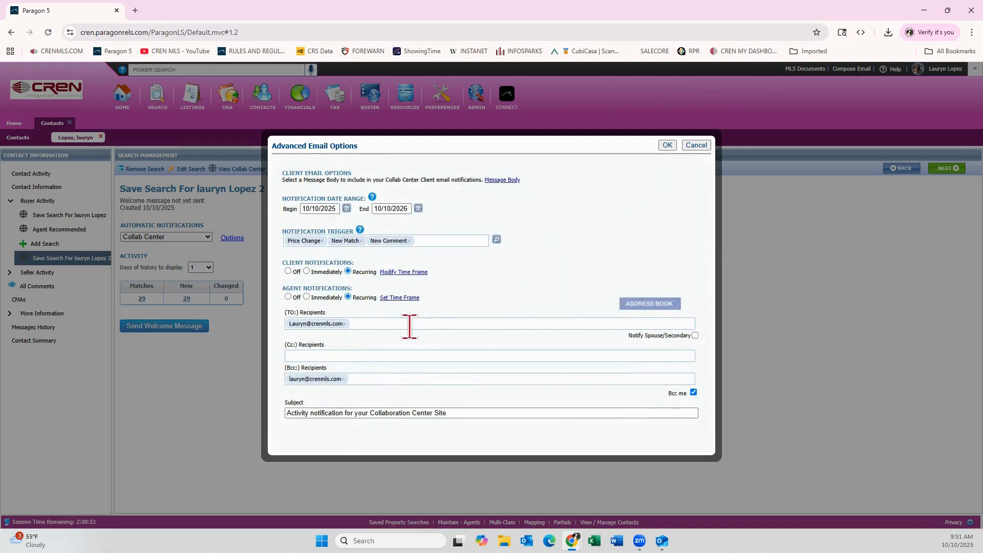
Enable notifying the spouse/secondary contact, check the Cc and Bcc recipient fields, and cancel the advanced email options without saving
{"action": "left_click", "coordinate": [662, 338]}
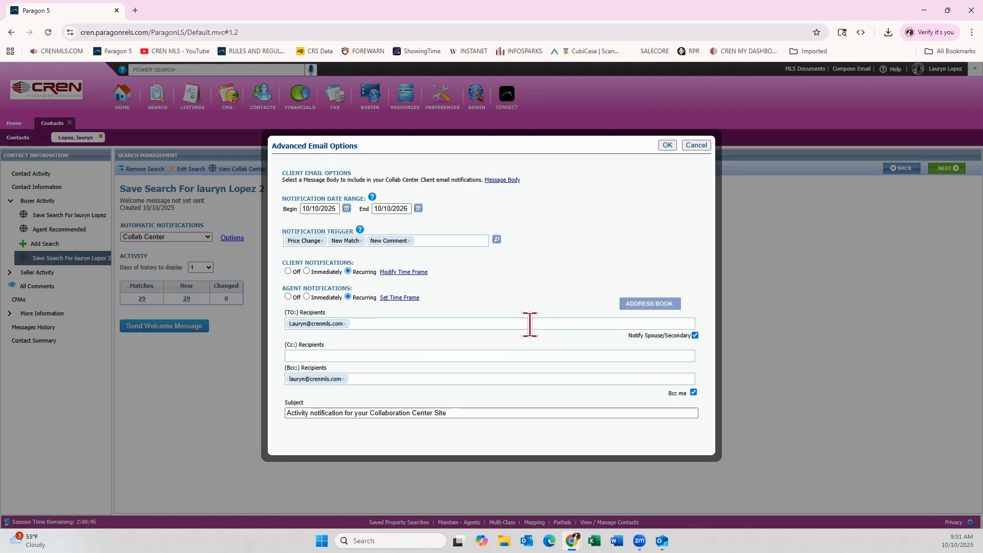
{"action": "left_click", "coordinate": [449, 353]}
{"action": "left_click", "coordinate": [367, 379]}
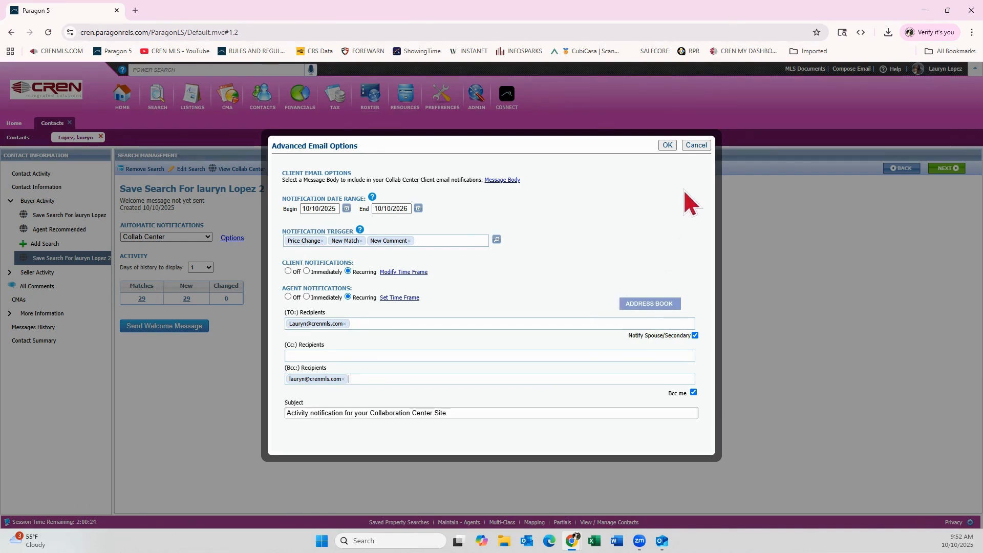
{"action": "left_click", "coordinate": [689, 148]}
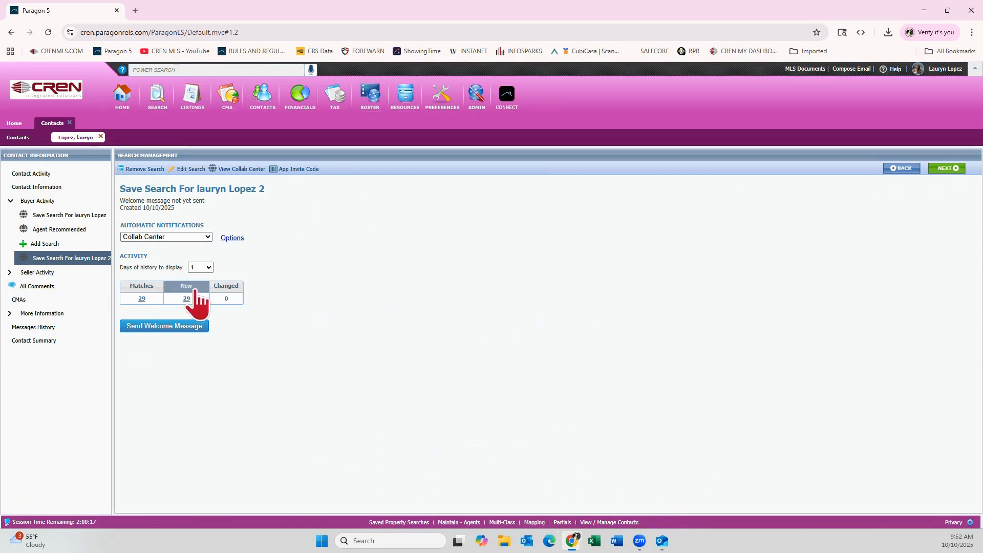
Try 4 days of history for the saved search's activity, and set the display back to 1 day
{"action": "left_click", "coordinate": [208, 267]}
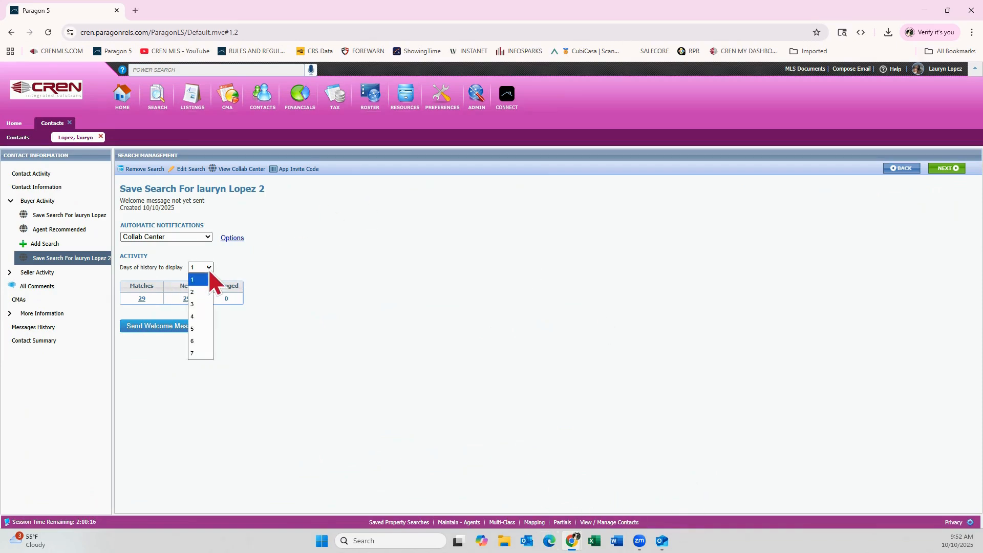
{"action": "left_click", "coordinate": [198, 318]}
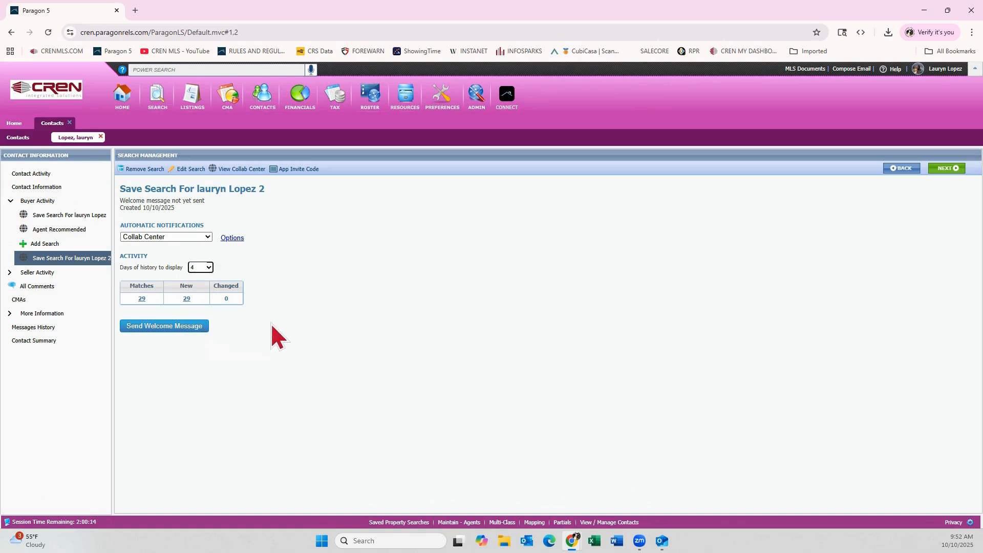
{"action": "left_click", "coordinate": [210, 266]}
{"action": "left_click", "coordinate": [206, 279]}
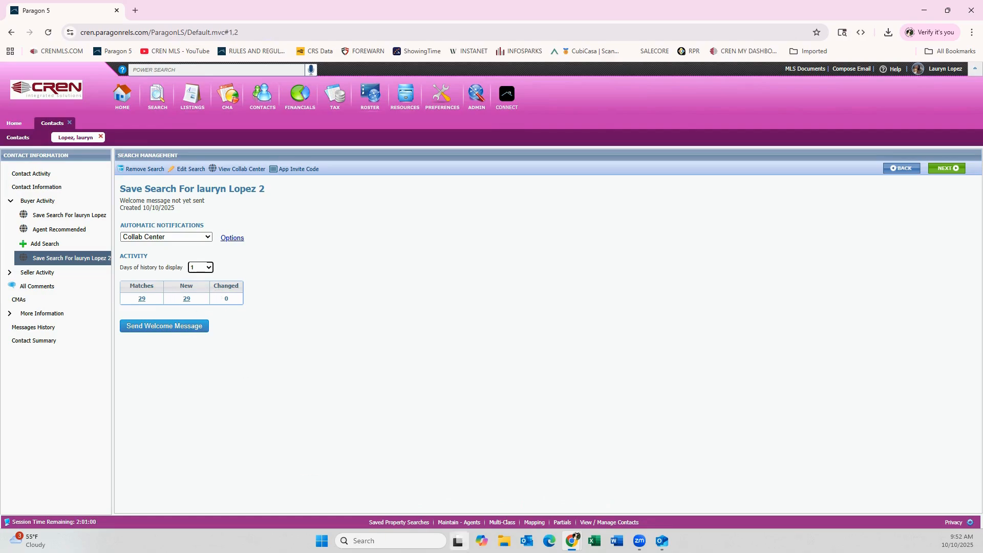